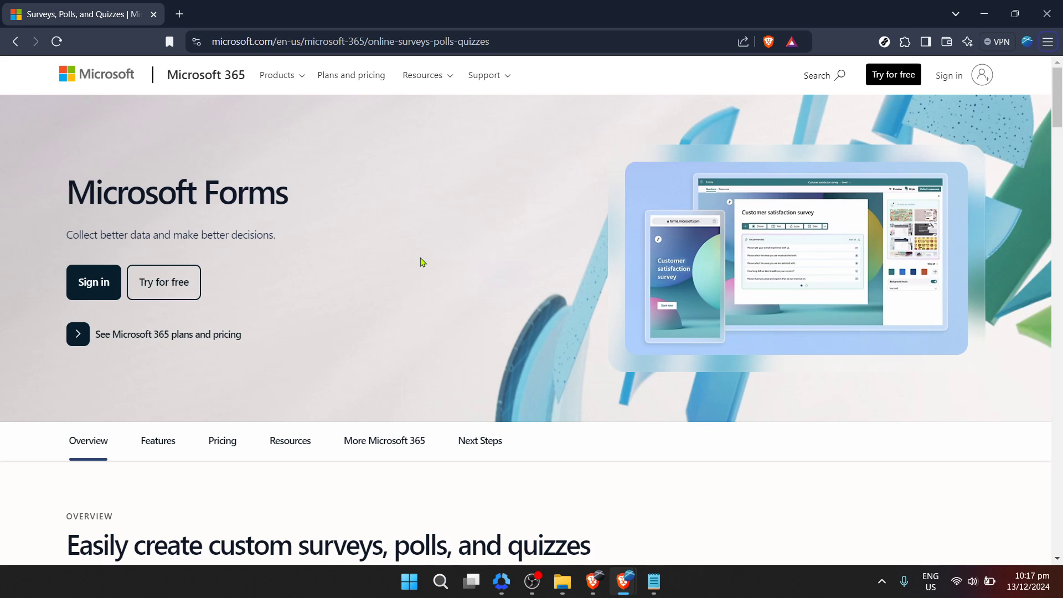
- Scroll the Microsoft Forms product page down and back up to look it over
{"action": "scroll", "coordinate": [422, 261], "scroll_direction": "down", "scroll_amount": 1}
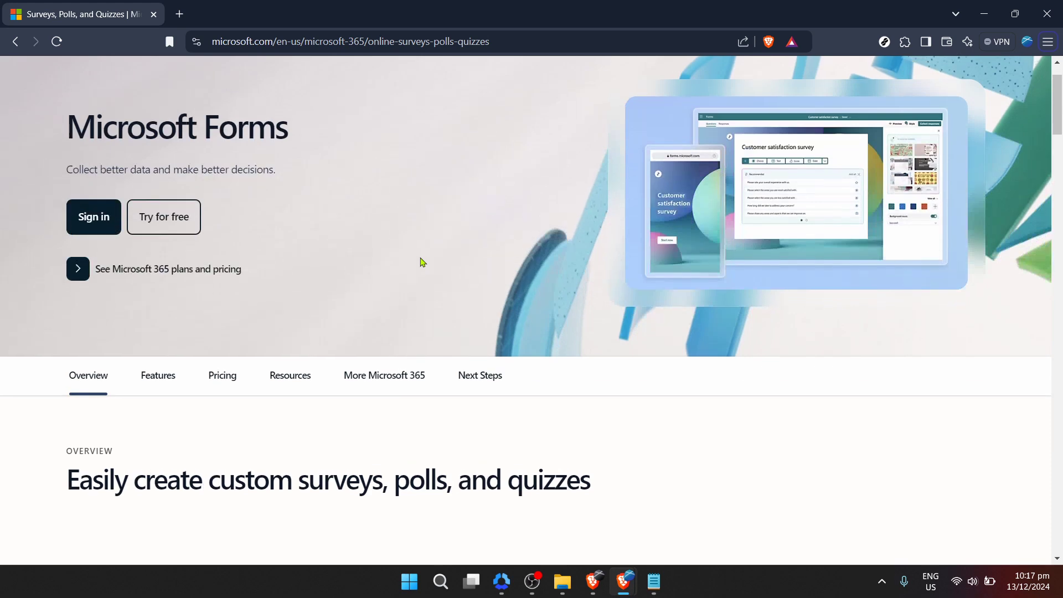
{"action": "scroll", "coordinate": [422, 261], "scroll_direction": "up", "scroll_amount": 1}
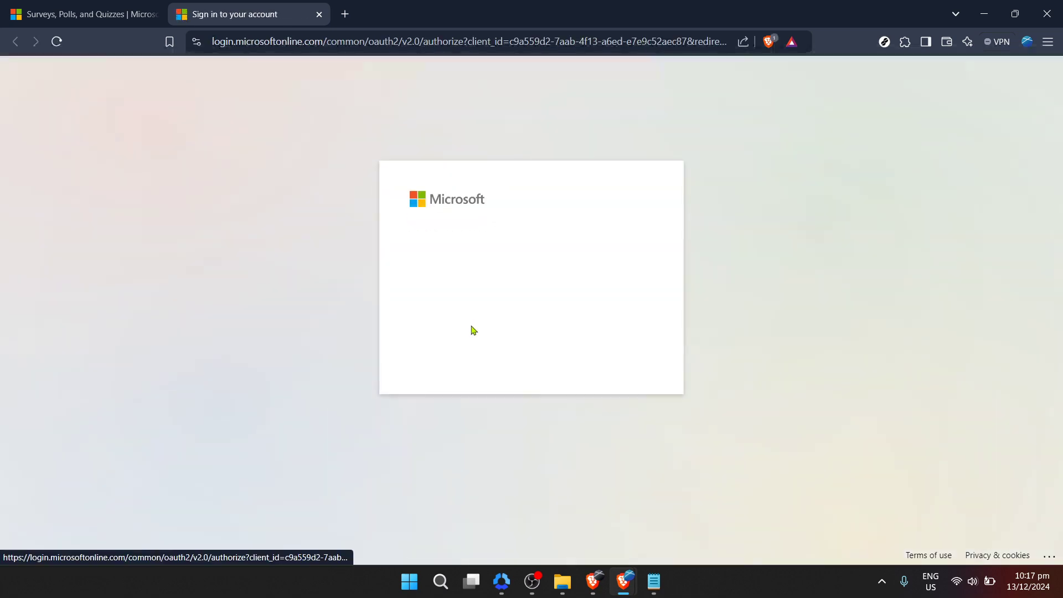
- Sign in with the saved autofilled account email to reach the Forms home page
{"action": "left_click", "coordinate": [467, 268]}
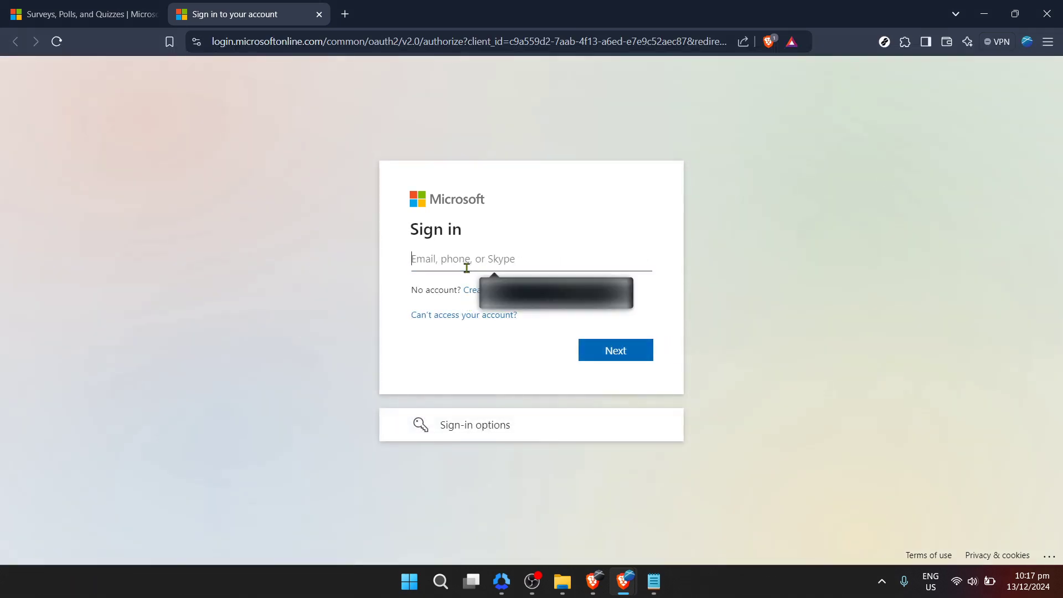
{"action": "left_click", "coordinate": [493, 283]}
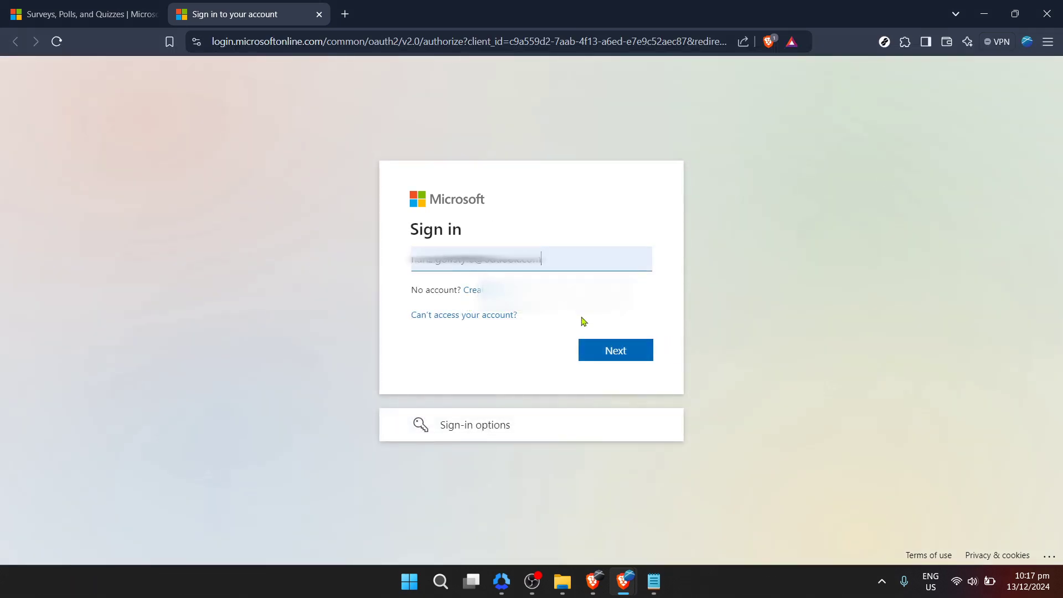
{"action": "left_click", "coordinate": [620, 359]}
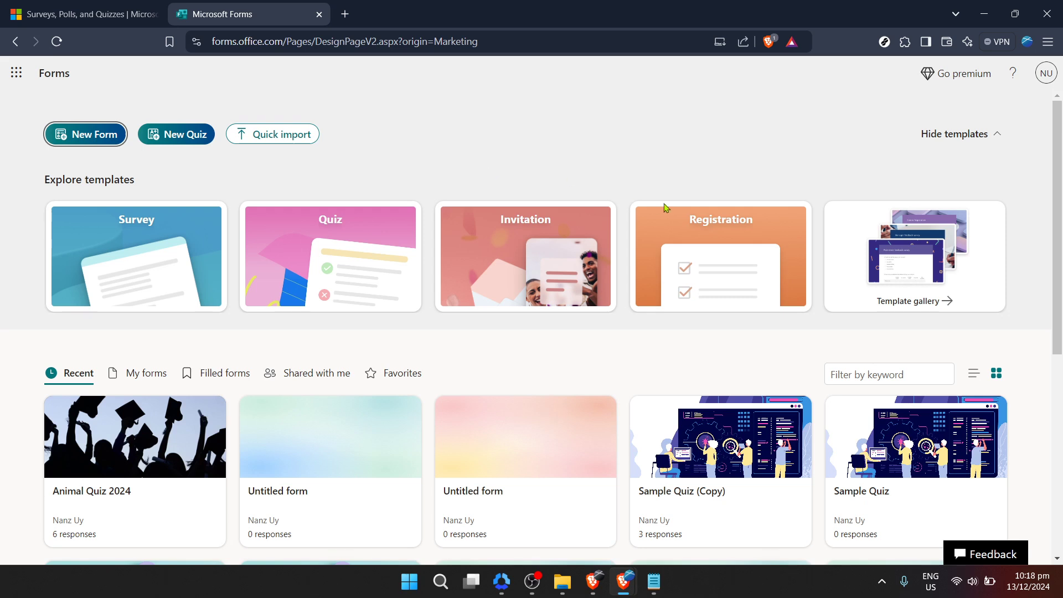
- Create a new untitled form and bring back the featured templates panel
{"action": "left_click", "coordinate": [717, 248]}
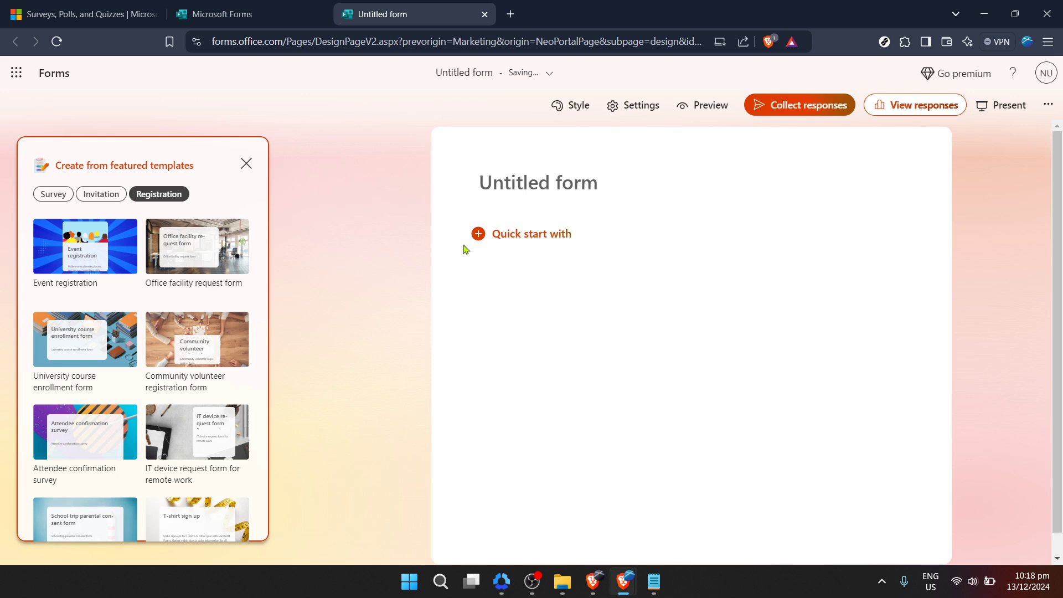
{"action": "left_click", "coordinate": [518, 233]}
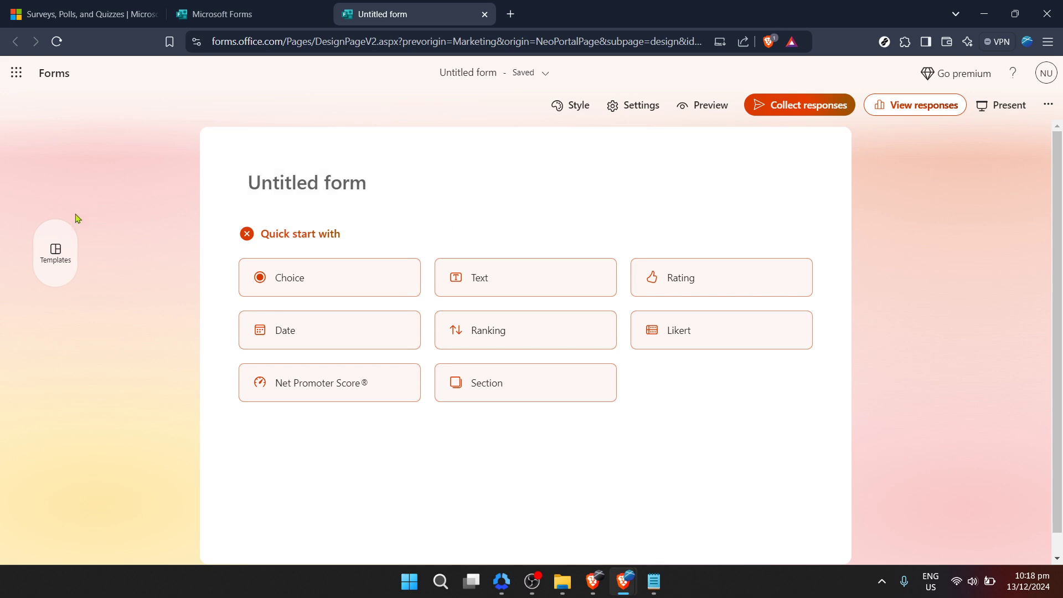
{"action": "left_click", "coordinate": [55, 252]}
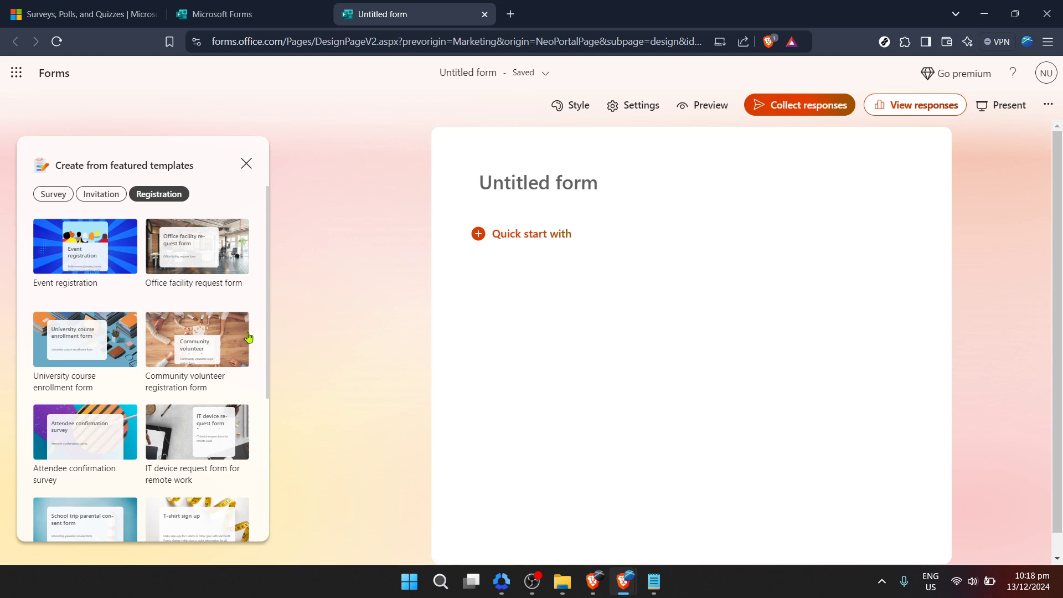
- Browse the featured Registration templates list
{"action": "scroll", "coordinate": [248, 337], "scroll_direction": "down", "scroll_amount": 1}
{"action": "scroll", "coordinate": [250, 336], "scroll_direction": "down", "scroll_amount": 2}
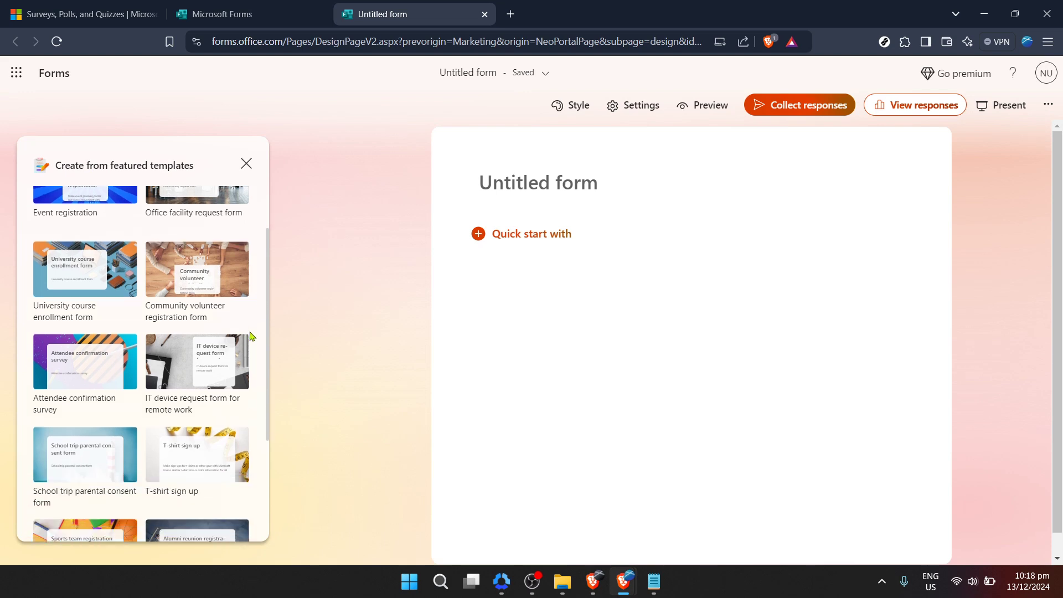
{"action": "scroll", "coordinate": [250, 336], "scroll_direction": "down", "scroll_amount": 1}
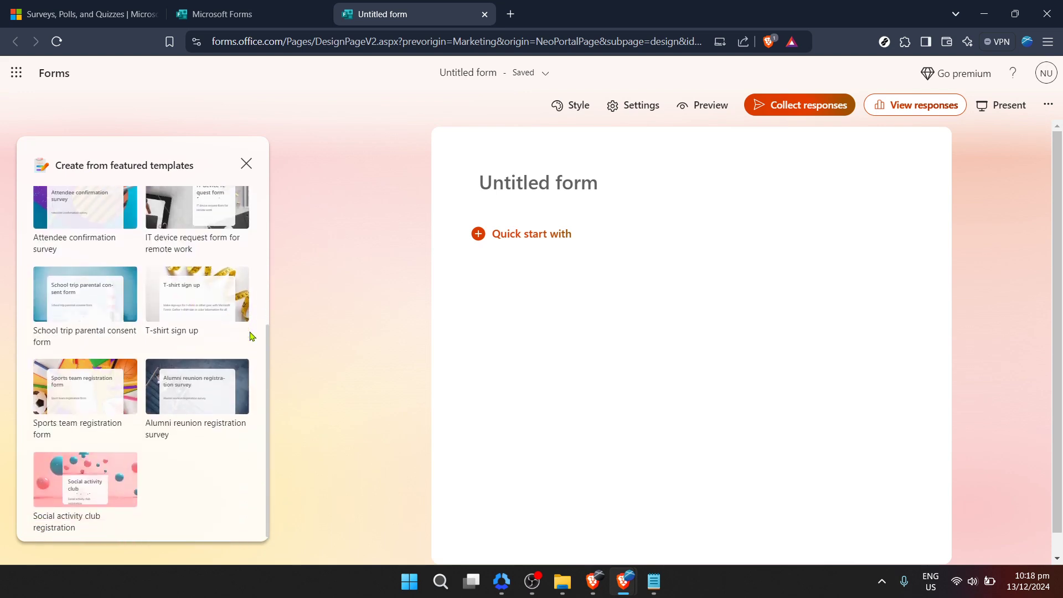
{"action": "scroll", "coordinate": [250, 336], "scroll_direction": "up", "scroll_amount": 1}
{"action": "scroll", "coordinate": [248, 333], "scroll_direction": "up", "scroll_amount": 1}
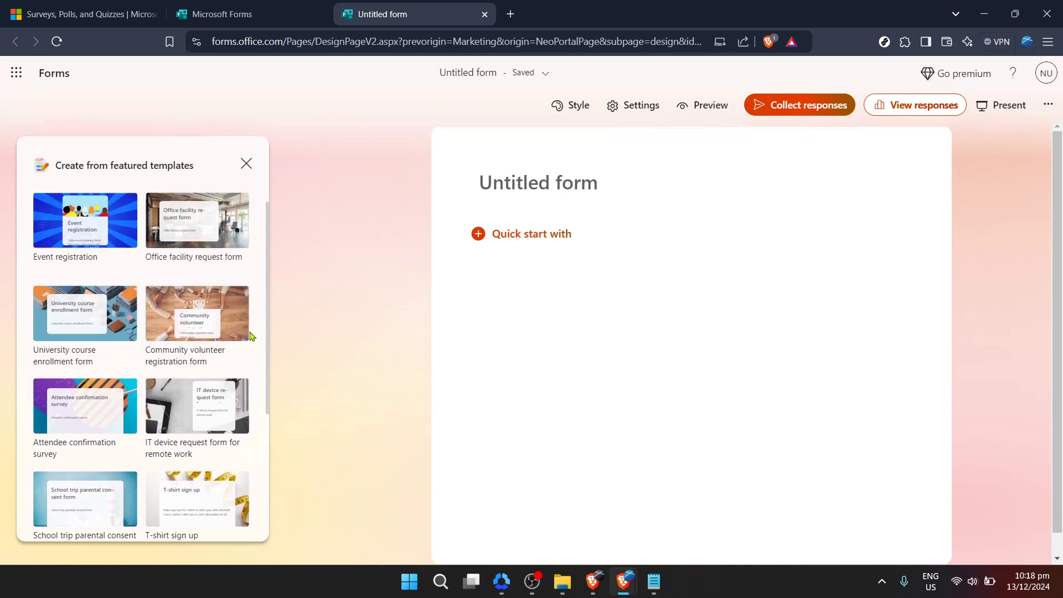
{"action": "scroll", "coordinate": [245, 330], "scroll_direction": "up", "scroll_amount": 2}
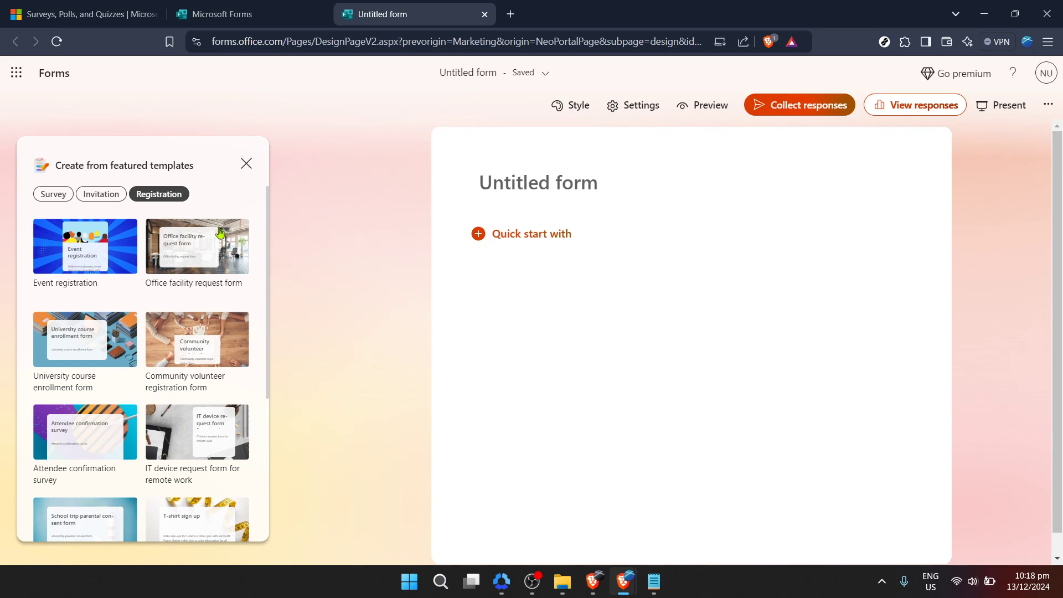
- Apply the Event registration template and scroll through its name, session and food-allergy questions
{"action": "left_click", "coordinate": [81, 252]}
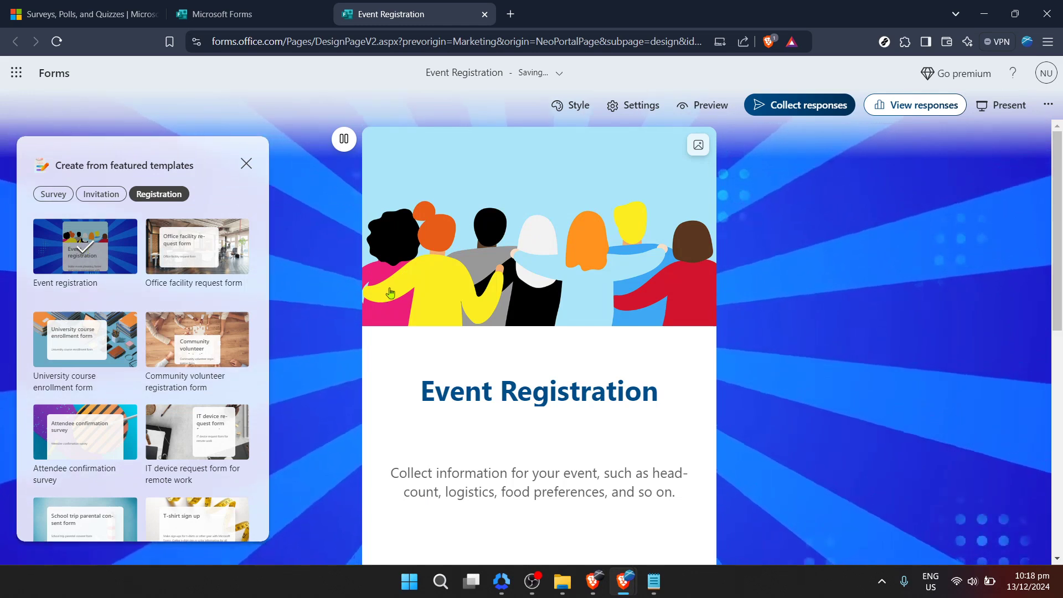
{"action": "scroll", "coordinate": [554, 316], "scroll_direction": "down", "scroll_amount": 3}
{"action": "scroll", "coordinate": [558, 317], "scroll_direction": "down", "scroll_amount": 2}
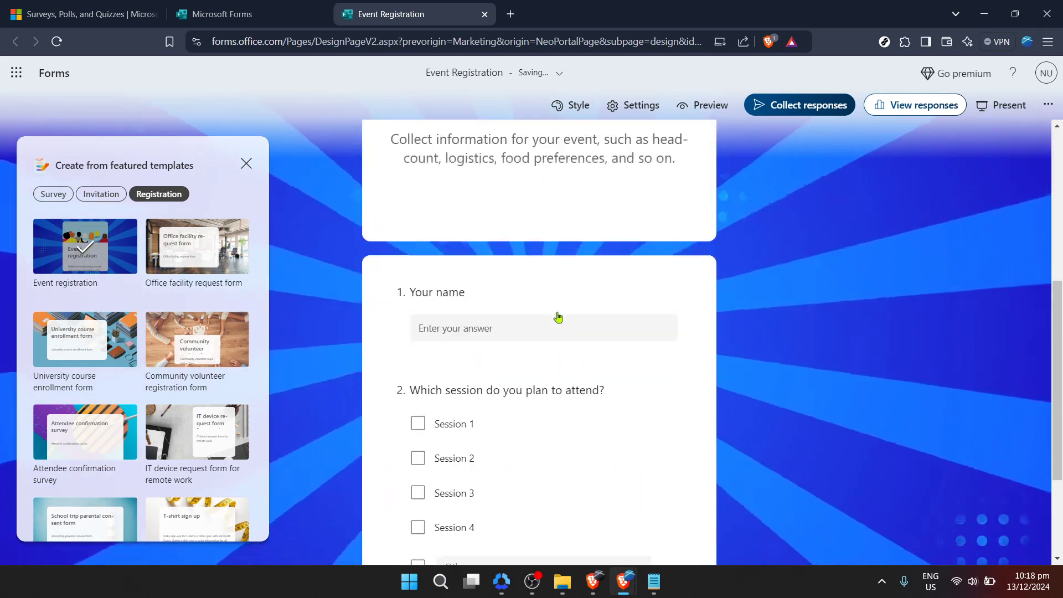
{"action": "scroll", "coordinate": [556, 311], "scroll_direction": "down", "scroll_amount": 1}
{"action": "scroll", "coordinate": [593, 325], "scroll_direction": "down", "scroll_amount": 2}
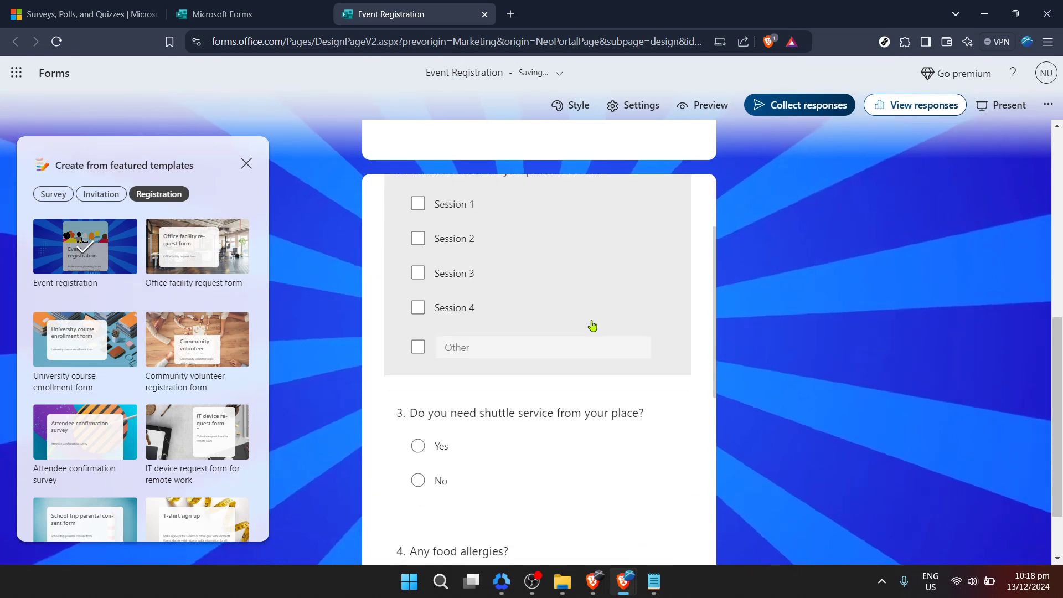
{"action": "scroll", "coordinate": [594, 327], "scroll_direction": "down", "scroll_amount": 4}
{"action": "scroll", "coordinate": [593, 328], "scroll_direction": "down", "scroll_amount": 1}
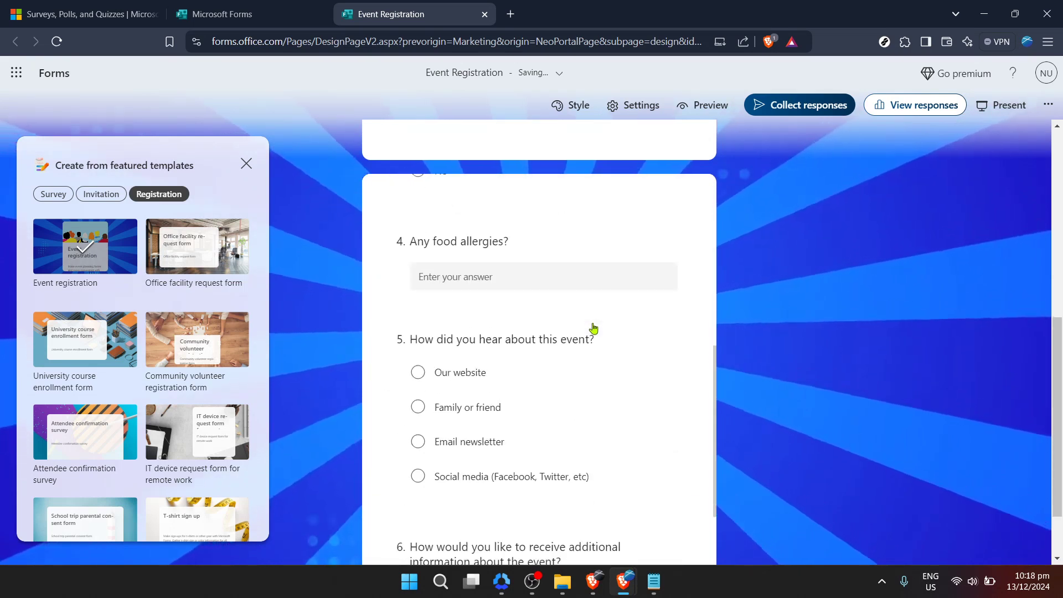
{"action": "scroll", "coordinate": [593, 328], "scroll_direction": "down", "scroll_amount": 3}
{"action": "scroll", "coordinate": [593, 328], "scroll_direction": "up", "scroll_amount": 3}
{"action": "scroll", "coordinate": [593, 328], "scroll_direction": "up", "scroll_amount": 5}
{"action": "scroll", "coordinate": [593, 327], "scroll_direction": "up", "scroll_amount": 2}
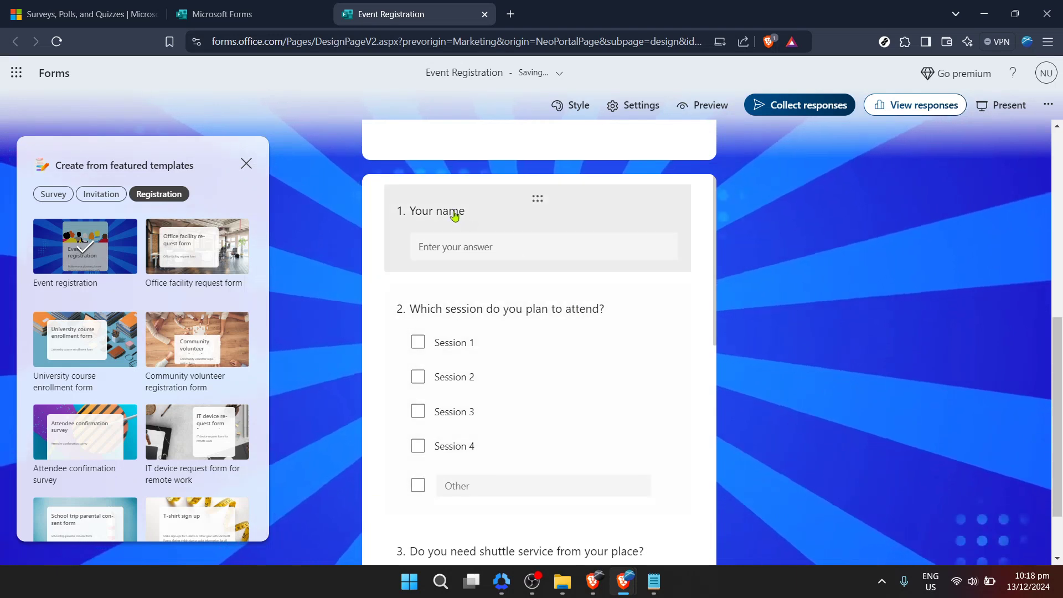
{"action": "left_click", "coordinate": [532, 247]}
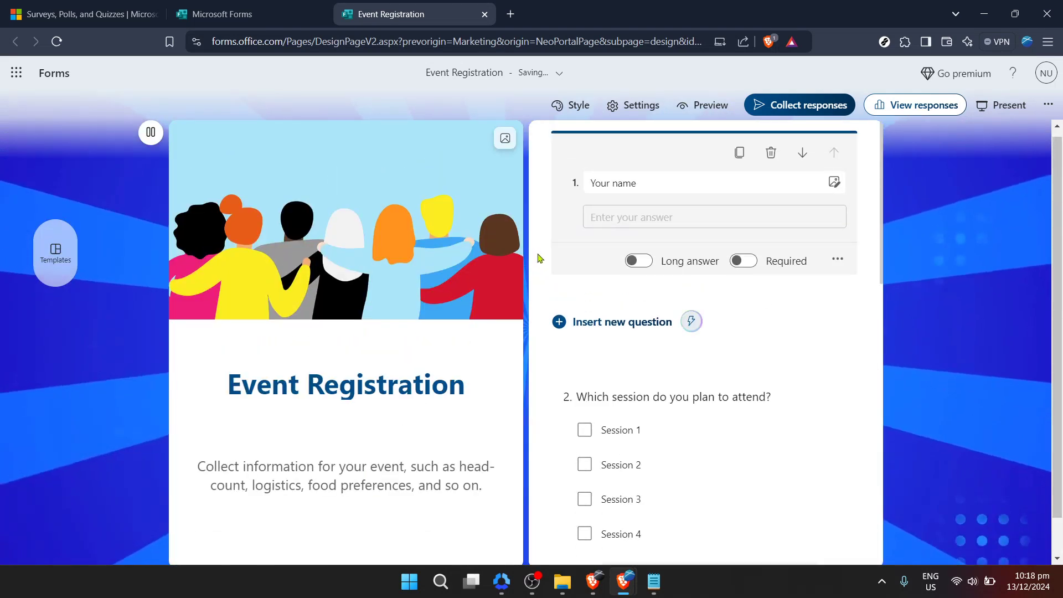
{"action": "scroll", "coordinate": [815, 317], "scroll_direction": "down", "scroll_amount": 1}
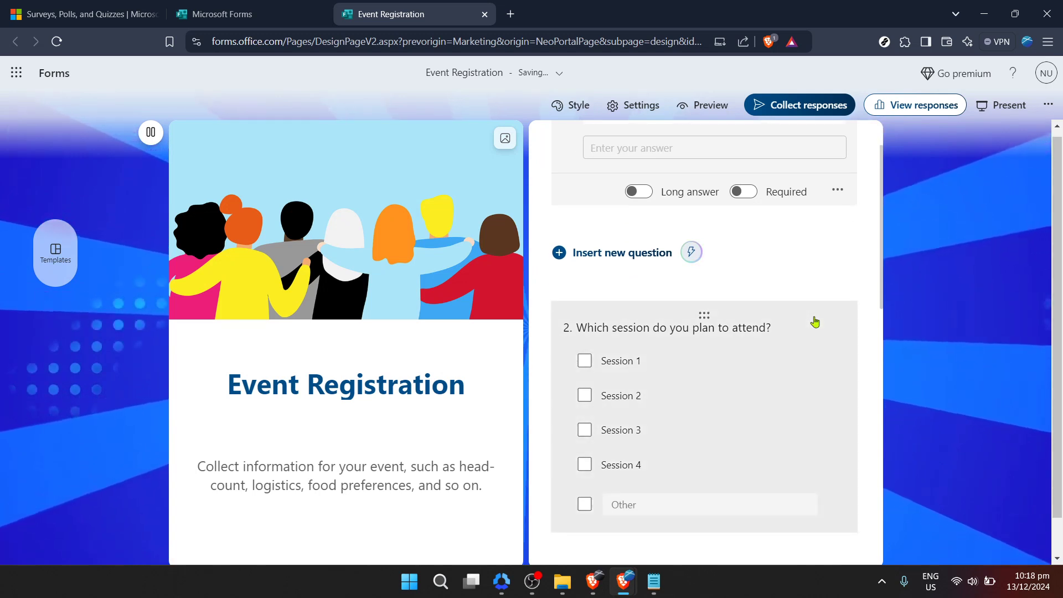
{"action": "scroll", "coordinate": [815, 322], "scroll_direction": "down", "scroll_amount": 2}
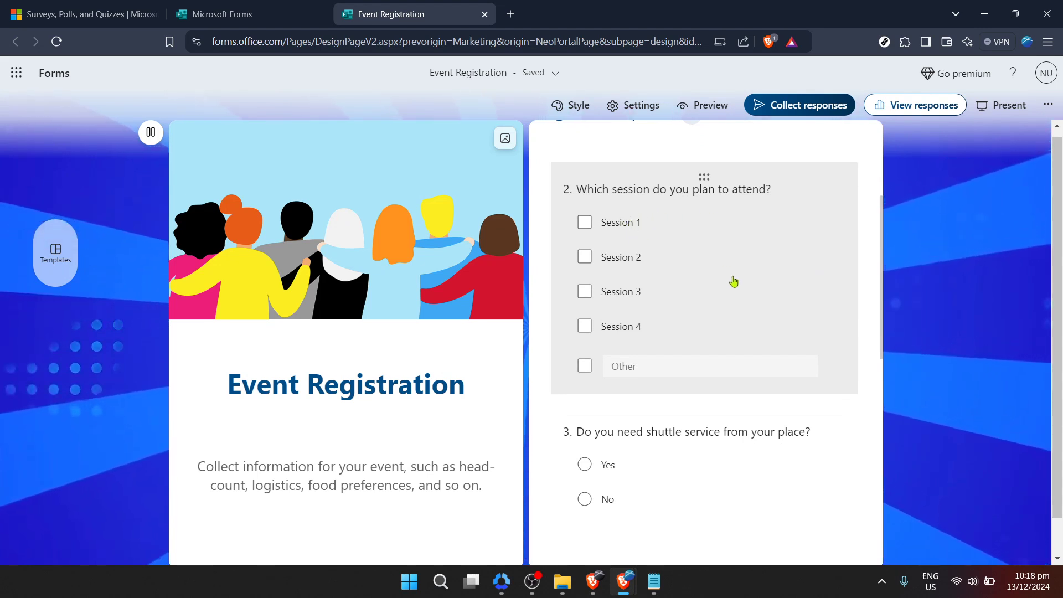
{"action": "scroll", "coordinate": [736, 285], "scroll_direction": "down", "scroll_amount": 1}
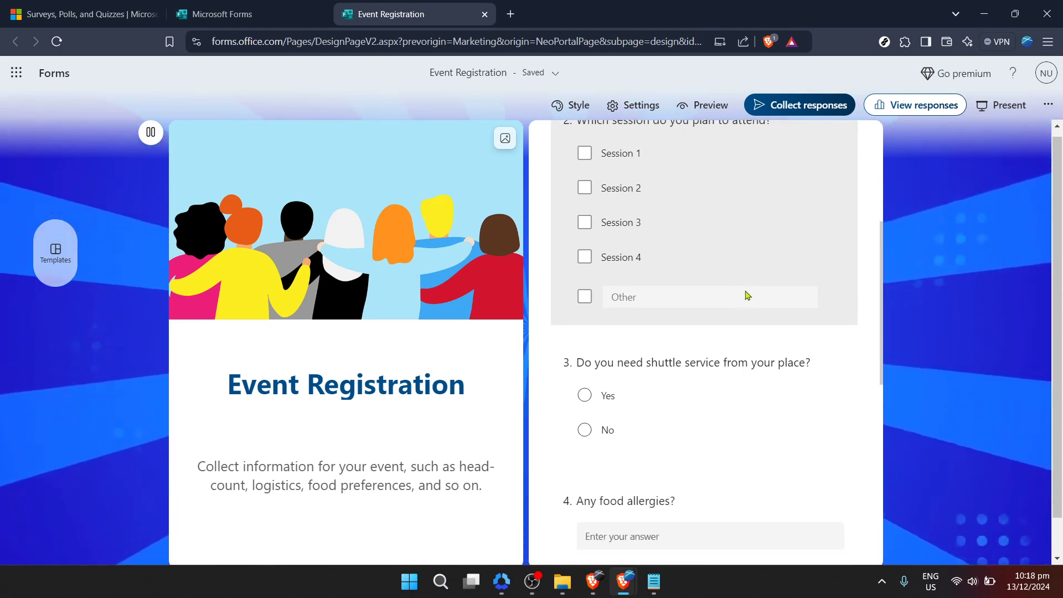
{"action": "scroll", "coordinate": [786, 307], "scroll_direction": "down", "scroll_amount": 1}
{"action": "scroll", "coordinate": [790, 314], "scroll_direction": "down", "scroll_amount": 2}
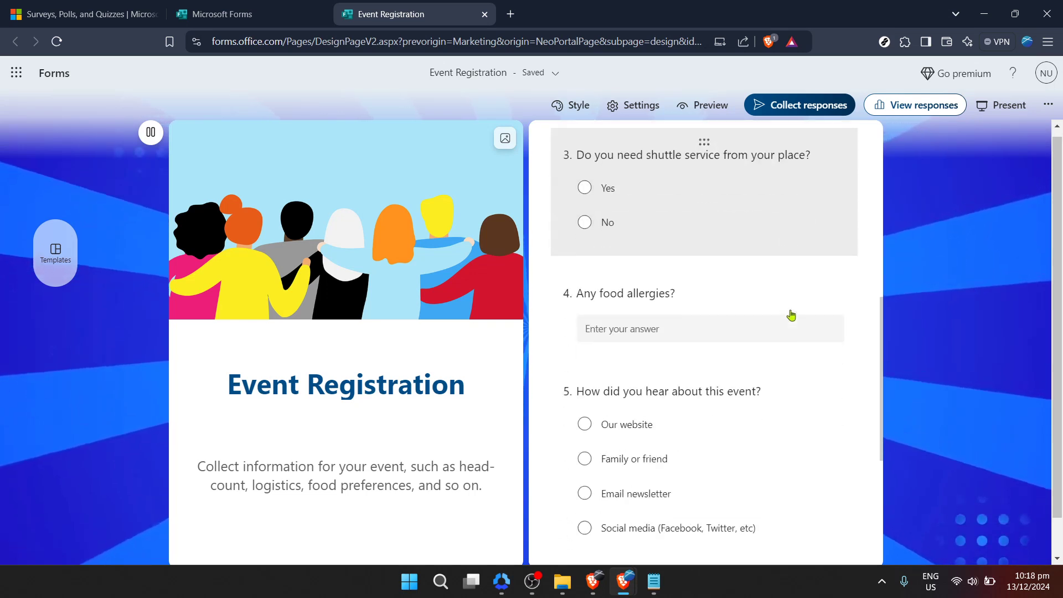
- Add the suggested 'Maybe' chip to the shuttle-service question after Yes and No
{"action": "left_click", "coordinate": [596, 224]}
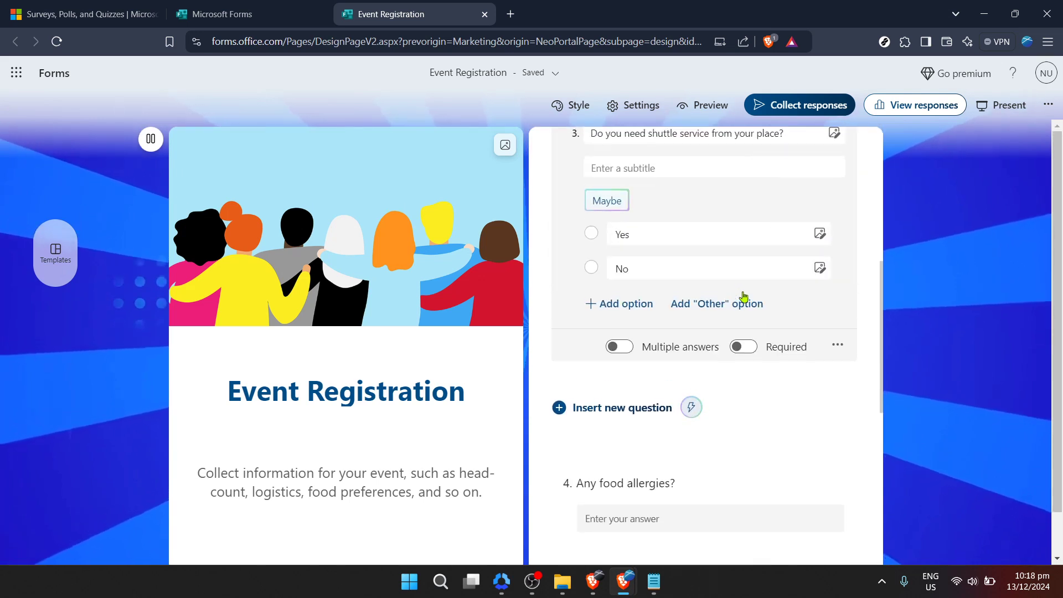
{"action": "scroll", "coordinate": [742, 294], "scroll_direction": "up", "scroll_amount": 2}
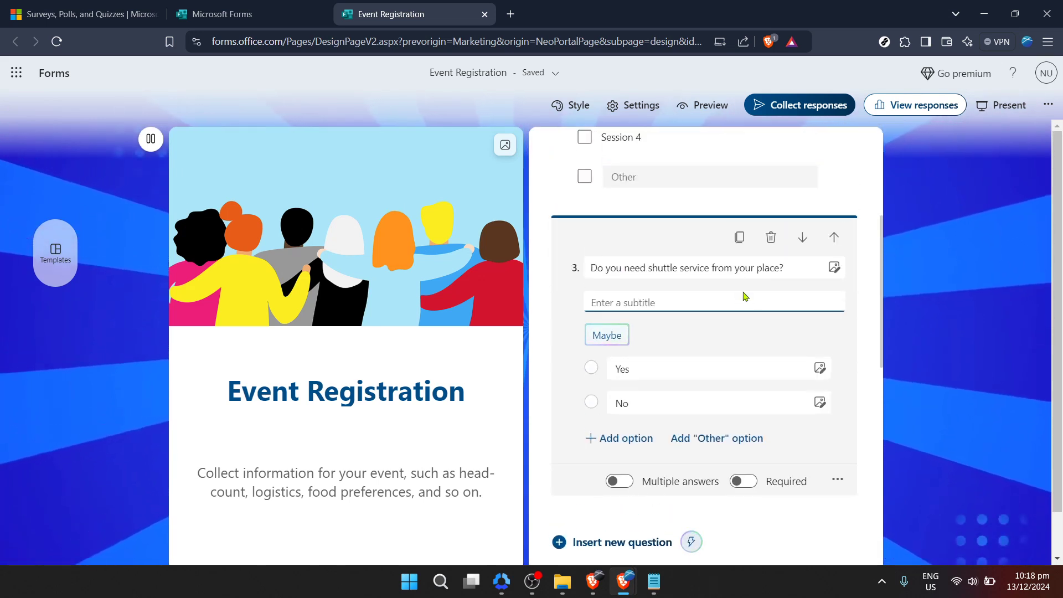
{"action": "scroll", "coordinate": [744, 295], "scroll_direction": "down", "scroll_amount": 1}
{"action": "left_click", "coordinate": [618, 276]}
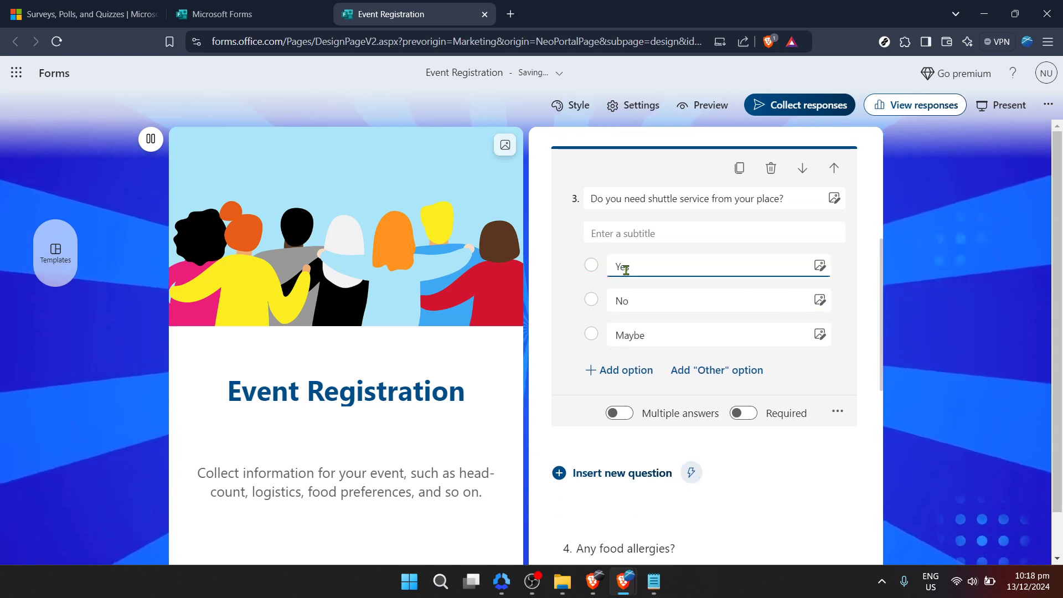
- Review all seven questions down to the phone-or-email contact question and back
{"action": "scroll", "coordinate": [774, 306], "scroll_direction": "down", "scroll_amount": 1}
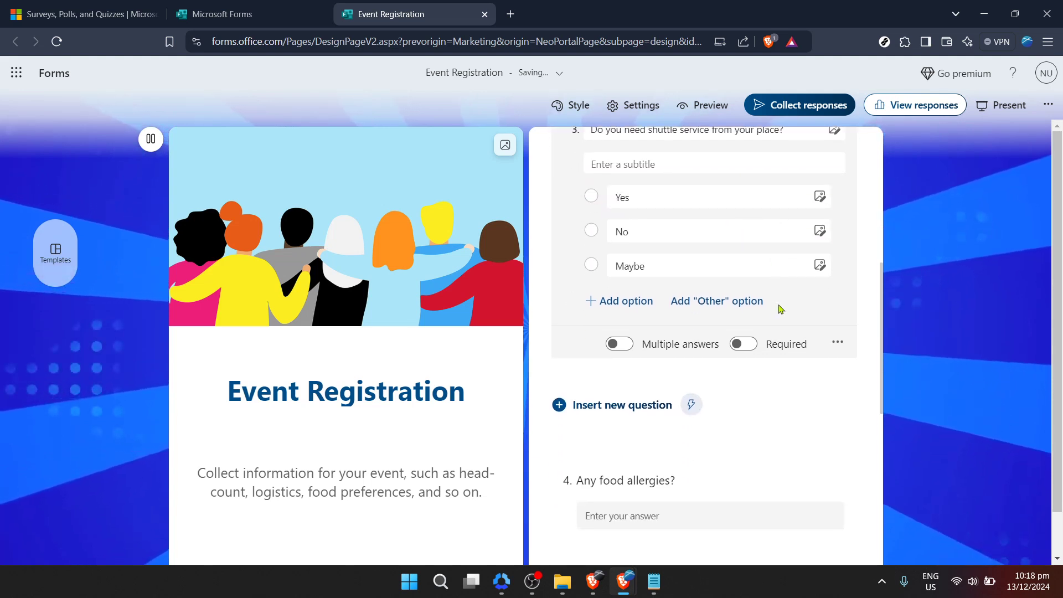
{"action": "scroll", "coordinate": [817, 310], "scroll_direction": "down", "scroll_amount": 1}
{"action": "scroll", "coordinate": [824, 314], "scroll_direction": "down", "scroll_amount": 2}
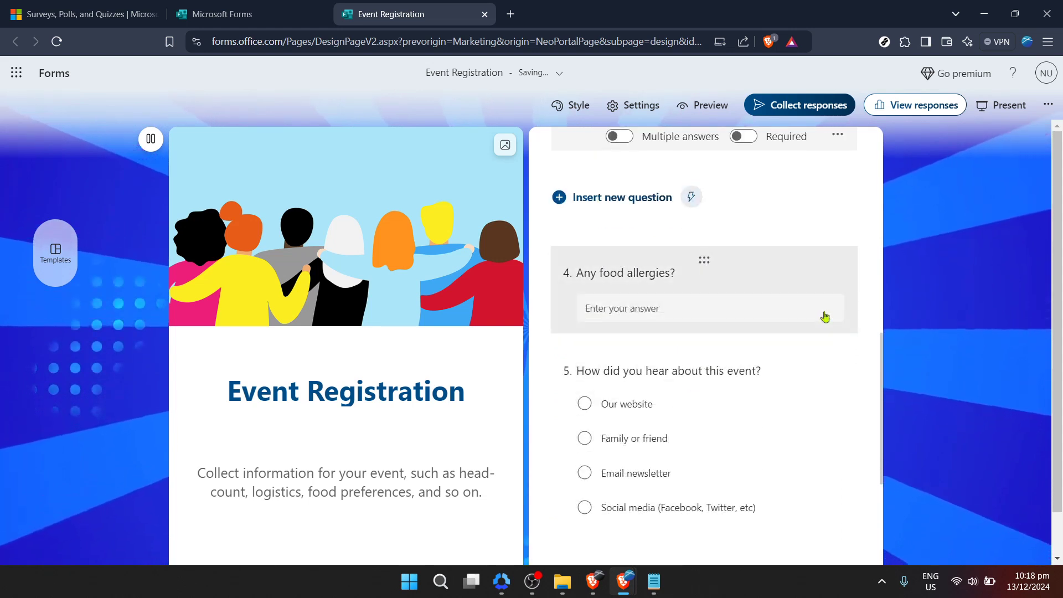
{"action": "scroll", "coordinate": [825, 316], "scroll_direction": "down", "scroll_amount": 2}
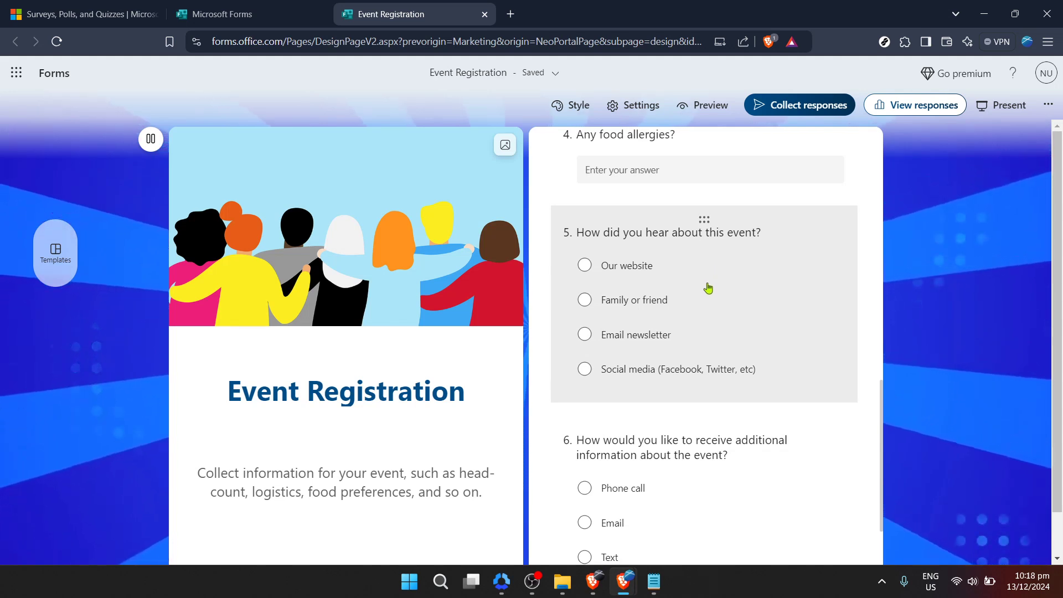
{"action": "scroll", "coordinate": [709, 283], "scroll_direction": "down", "scroll_amount": 2}
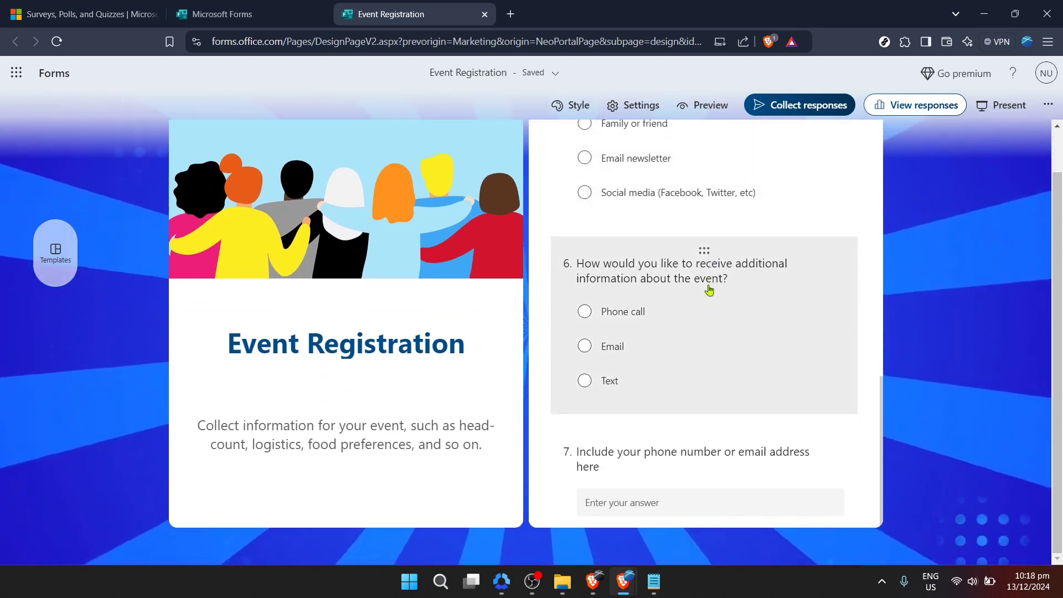
{"action": "scroll", "coordinate": [709, 289], "scroll_direction": "up", "scroll_amount": 5}
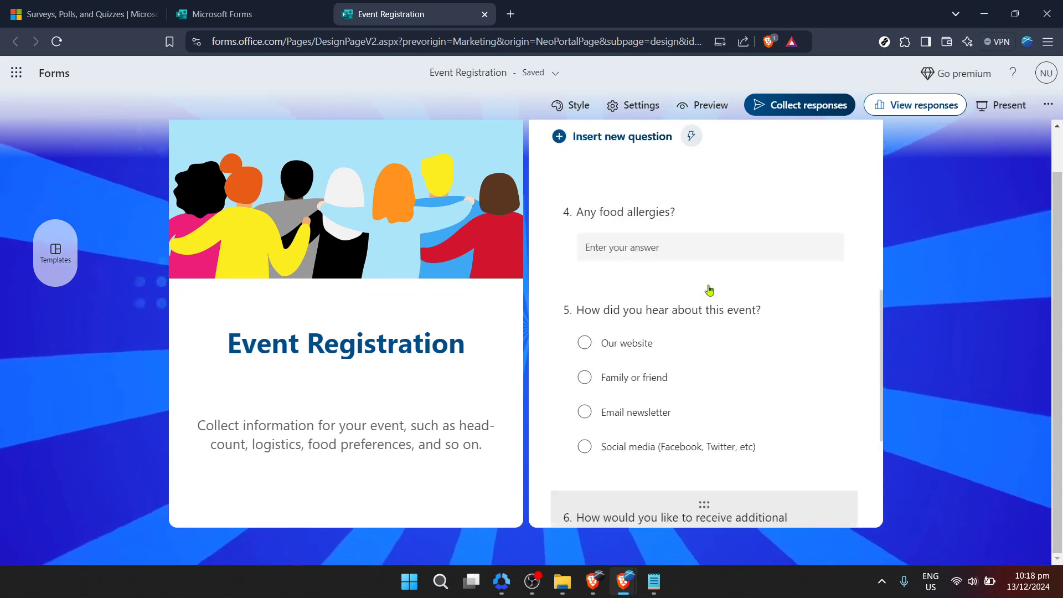
{"action": "scroll", "coordinate": [709, 289], "scroll_direction": "up", "scroll_amount": 4}
{"action": "scroll", "coordinate": [707, 288], "scroll_direction": "up", "scroll_amount": 5}
{"action": "scroll", "coordinate": [708, 287], "scroll_direction": "up", "scroll_amount": 2}
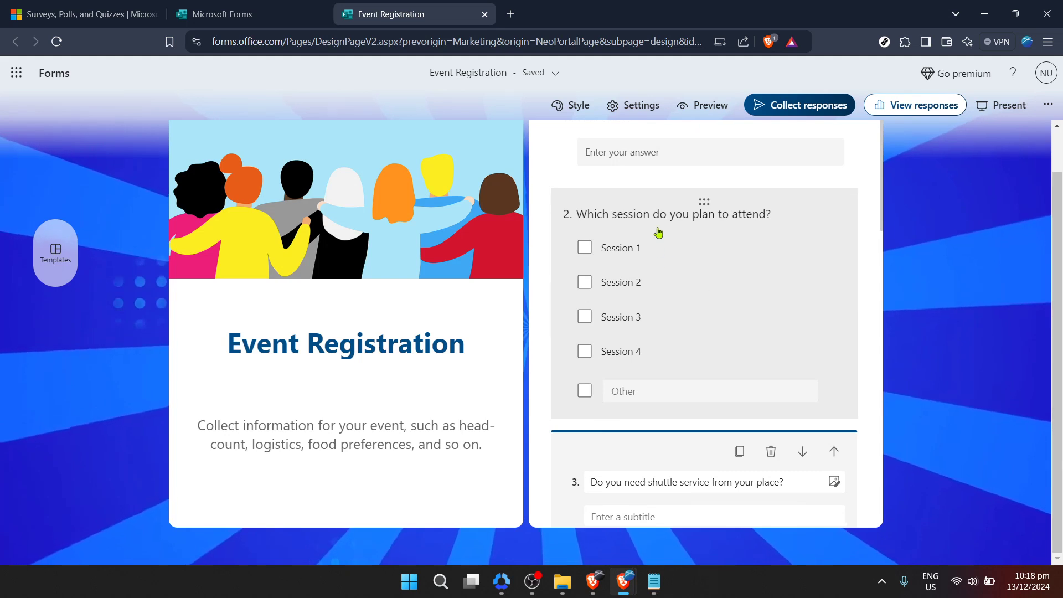
{"action": "scroll", "coordinate": [670, 232], "scroll_direction": "up", "scroll_amount": 1}
{"action": "scroll", "coordinate": [674, 239], "scroll_direction": "up", "scroll_amount": 1}
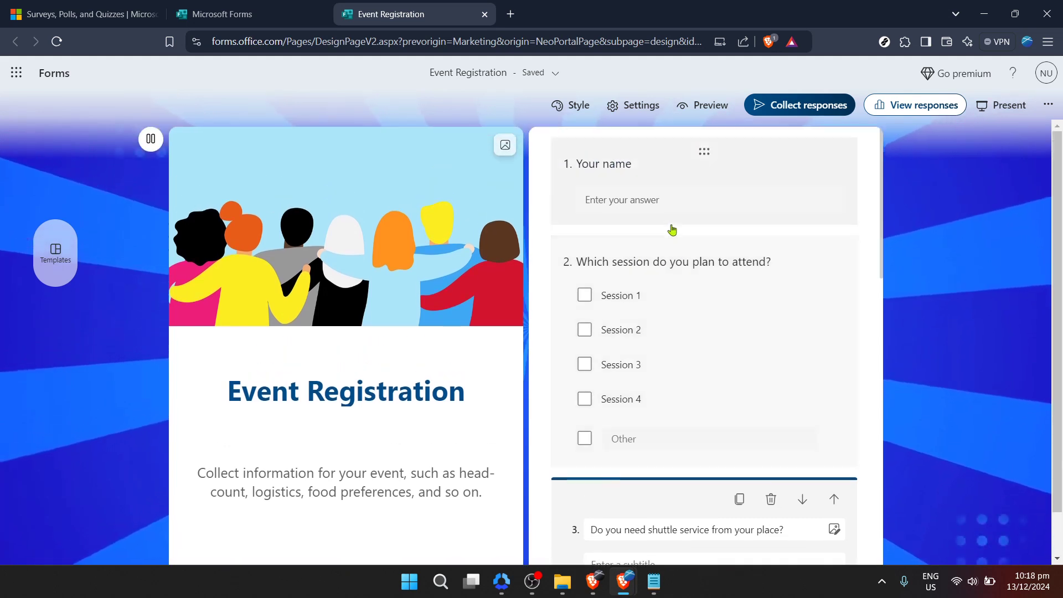